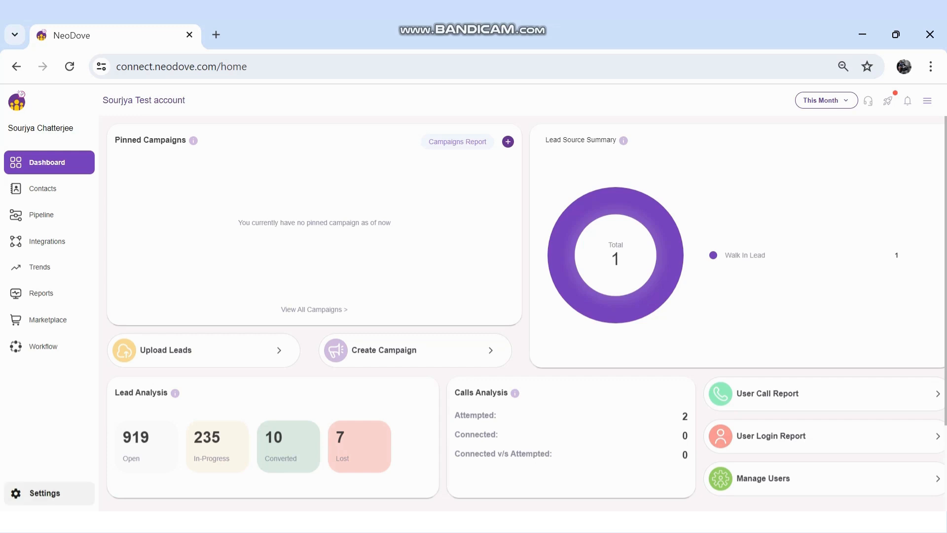
- Open the Retry Setting page in the account settings and review the list of not connected reasons
{"action": "left_click", "coordinate": [44, 493]}
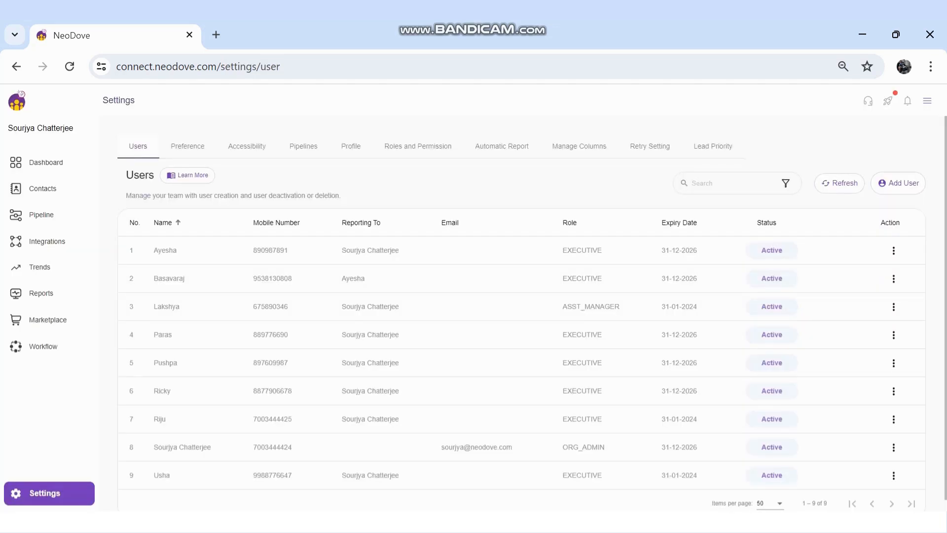
{"action": "left_click", "coordinate": [650, 146]}
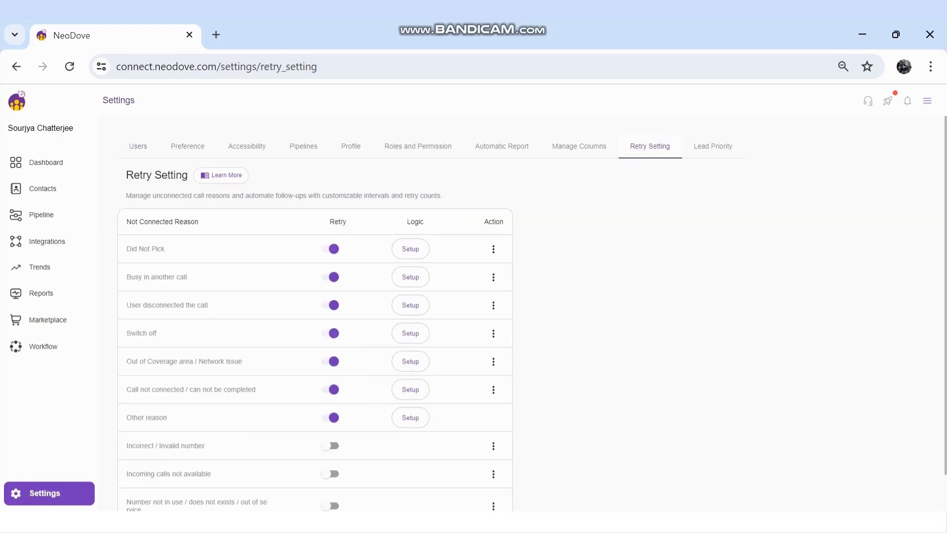
{"action": "scroll", "coordinate": [315, 321], "scroll_direction": "down", "scroll_amount": 2}
{"action": "scroll", "coordinate": [316, 321], "scroll_direction": "up", "scroll_amount": 2}
{"action": "scroll", "coordinate": [315, 320], "scroll_direction": "down", "scroll_amount": 2}
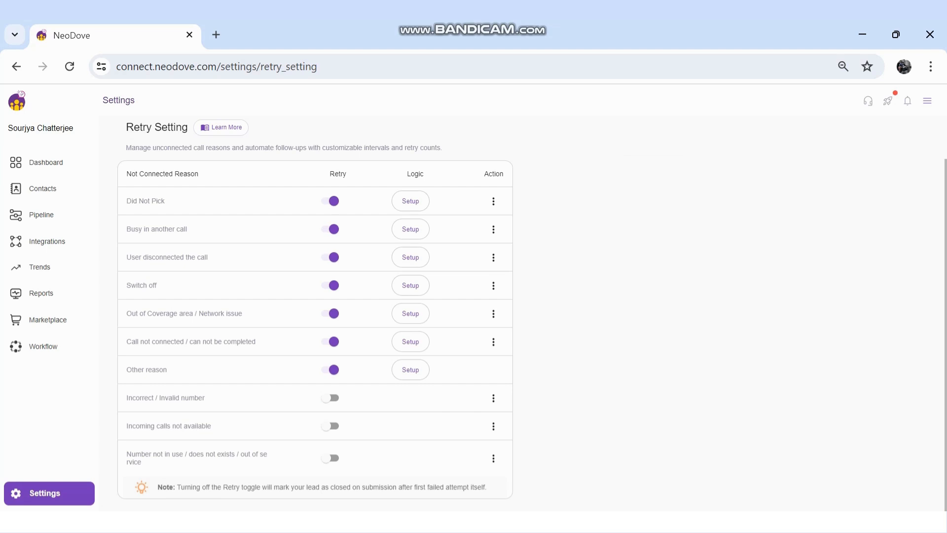
- Rename the not connected reason "Did Not Pick" as RNR
{"action": "left_click", "coordinate": [493, 200]}
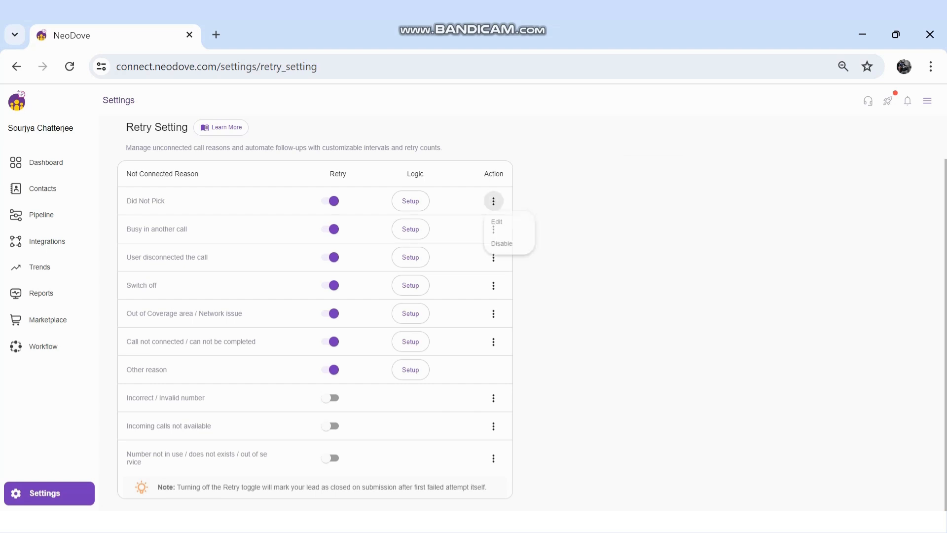
{"action": "left_click", "coordinate": [498, 223]}
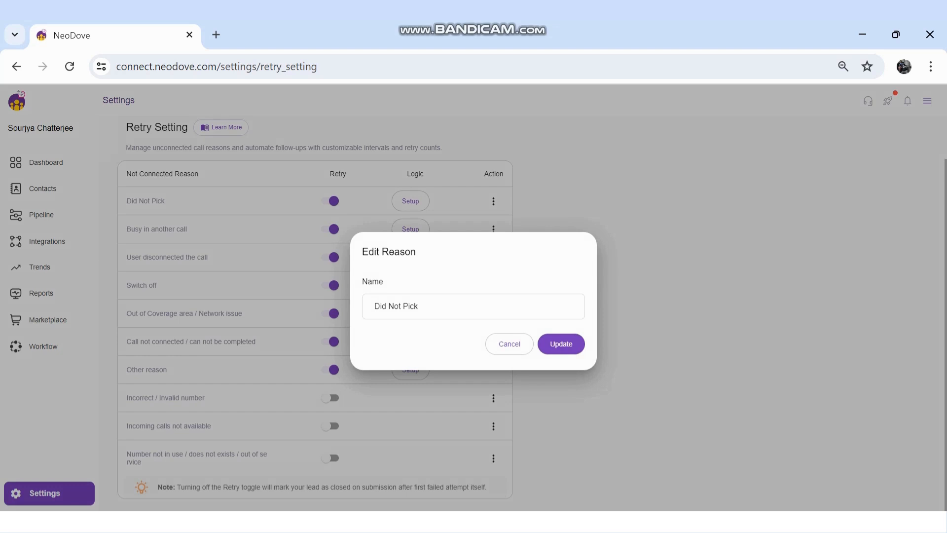
{"action": "key", "text": "BackSpace"}
{"action": "key", "text": "BackSpace"}
{"action": "key", "text": "BackSpace"}
{"action": "key", "text": "BackSpace"}
{"action": "key", "text": "BackSpace"}
{"action": "key", "text": "BackSpace"}
{"action": "key", "text": "BackSpace"}
{"action": "key", "text": "BackSpace"}
{"action": "key", "text": "BackSpace"}
{"action": "key", "text": "BackSpace"}
{"action": "key", "text": "BackSpace"}
{"action": "key", "text": "BackSpace"}
{"action": "type", "text": "RNR"}
{"action": "left_click", "coordinate": [551, 344]}
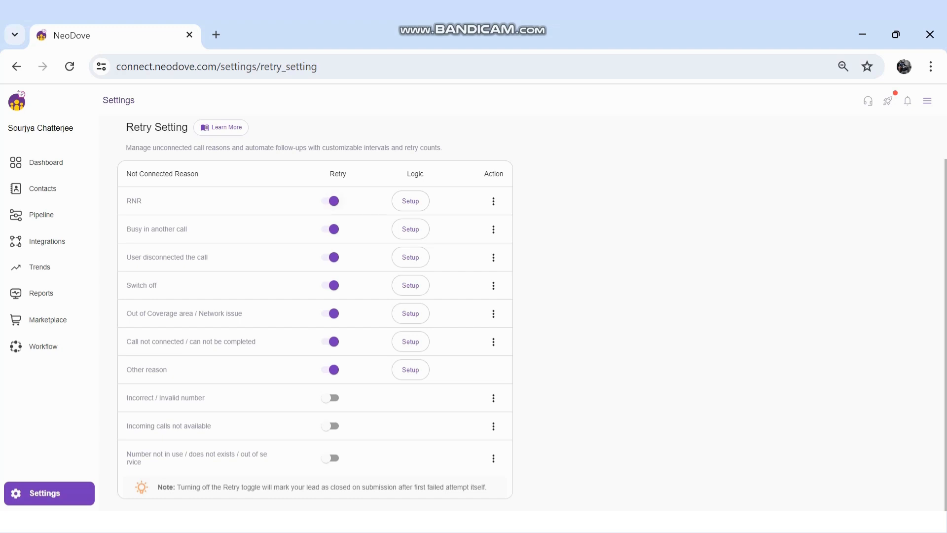
- Switch retry for the RNR reason off and on again, and disable and re-enable the reason itself
{"action": "left_click", "coordinate": [330, 200]}
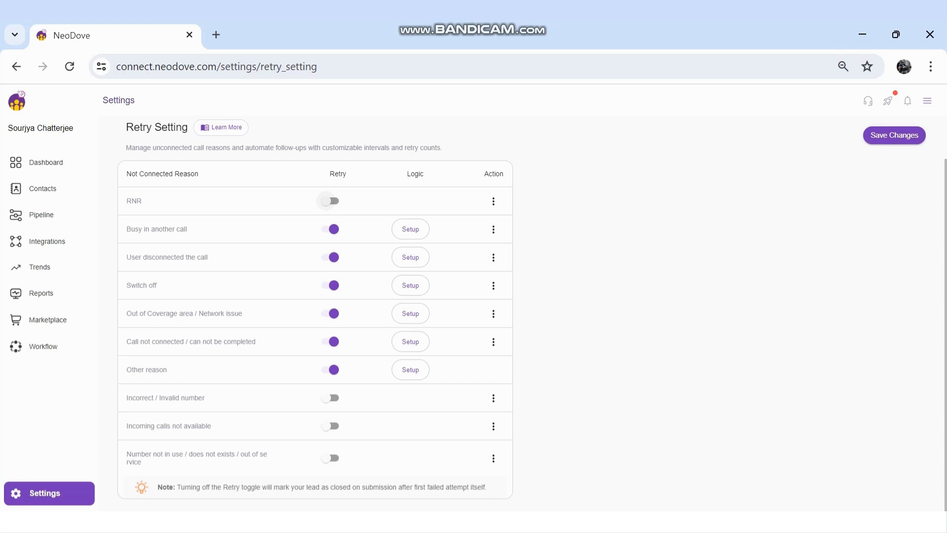
{"action": "left_click", "coordinate": [329, 200]}
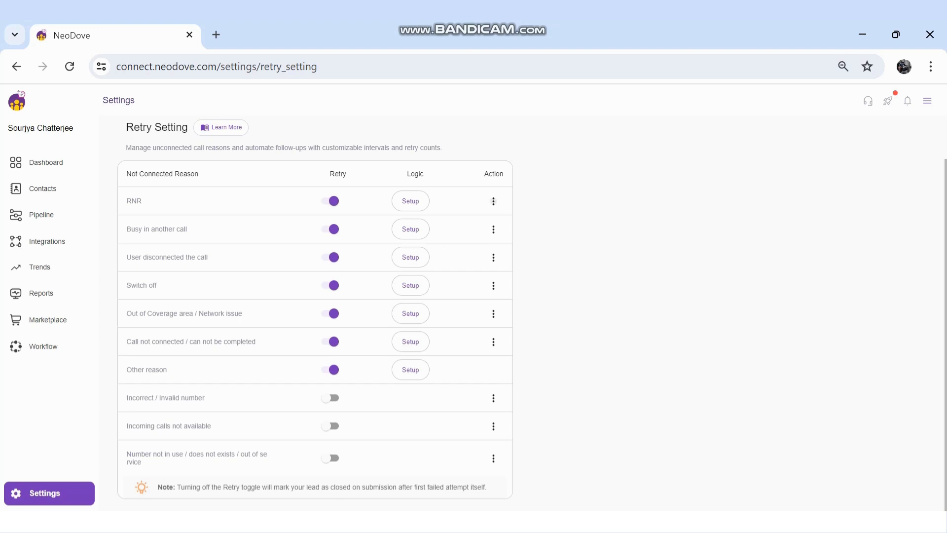
{"action": "left_click", "coordinate": [493, 201]}
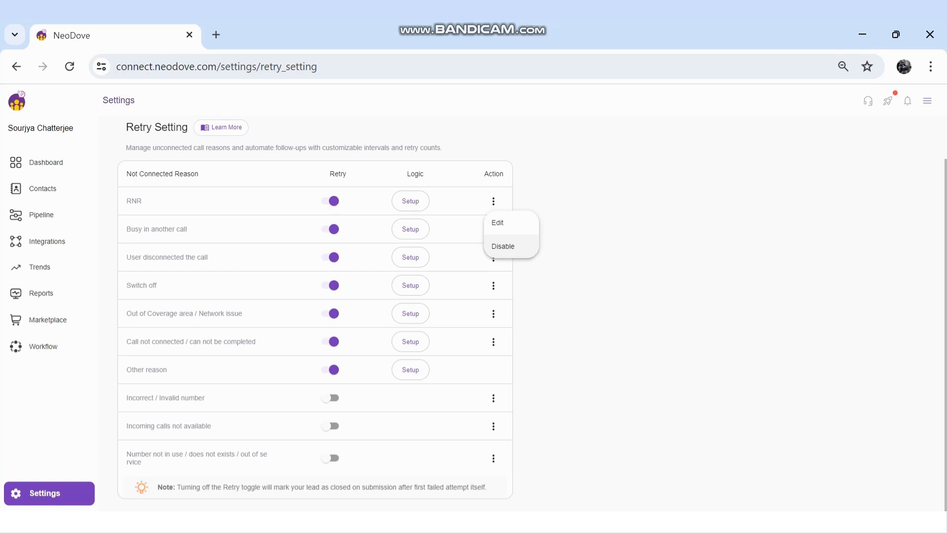
{"action": "left_click", "coordinate": [506, 250]}
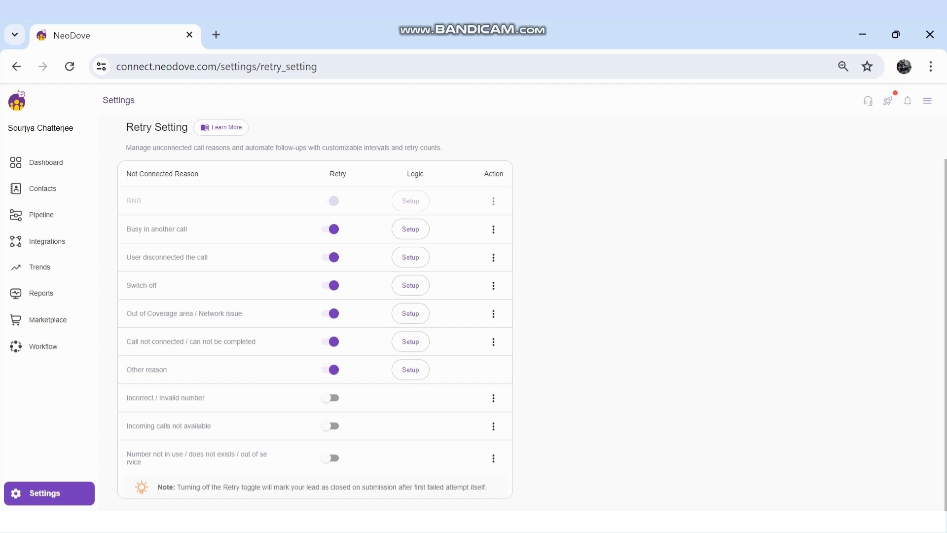
{"action": "left_click", "coordinate": [493, 201]}
{"action": "left_click", "coordinate": [501, 222]}
- Open the retry logic of the RNR reason and check which units the fixed retry interval offers
{"action": "left_click", "coordinate": [410, 202]}
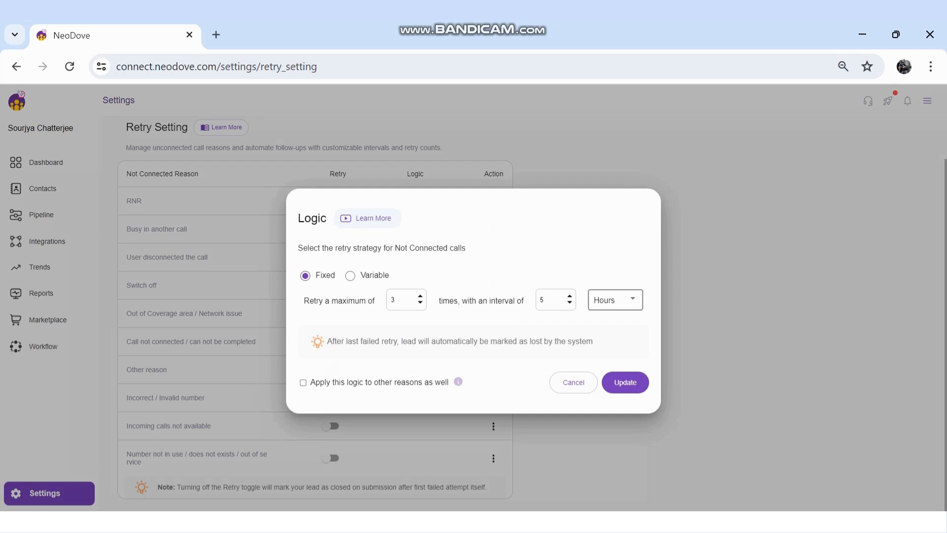
{"action": "left_click", "coordinate": [615, 300]}
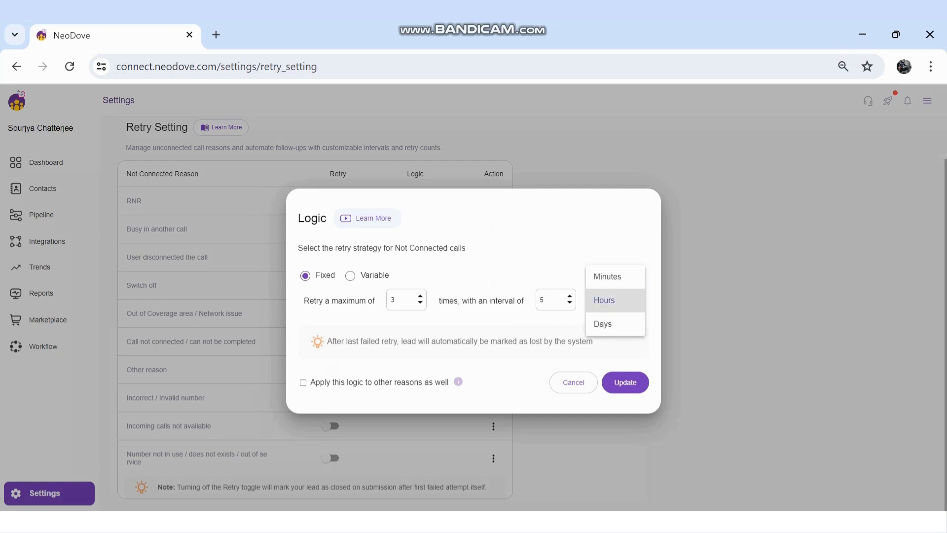
{"action": "left_click", "coordinate": [615, 300]}
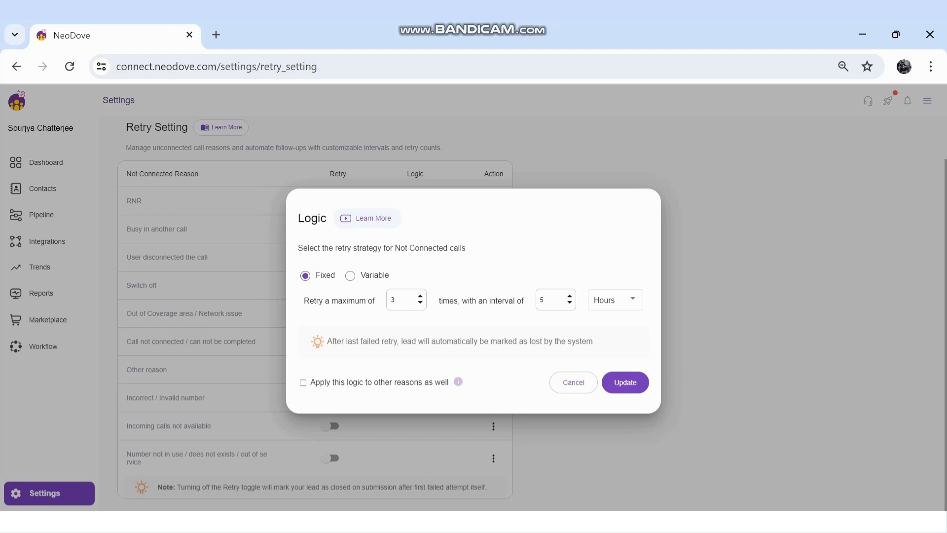
- Change the retry strategy to Variable and add a second retry 1 day after the previous attempt
{"action": "left_click", "coordinate": [350, 276]}
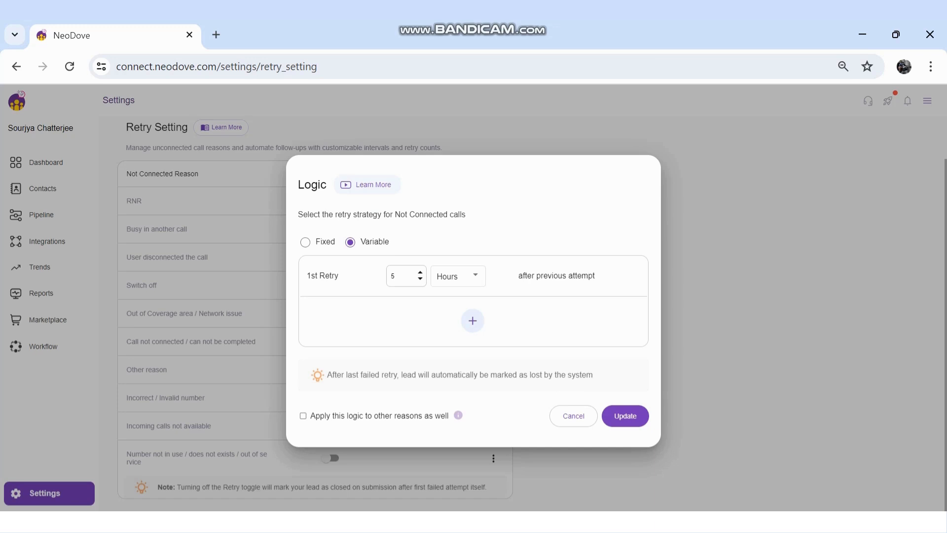
{"action": "left_click", "coordinate": [472, 321]}
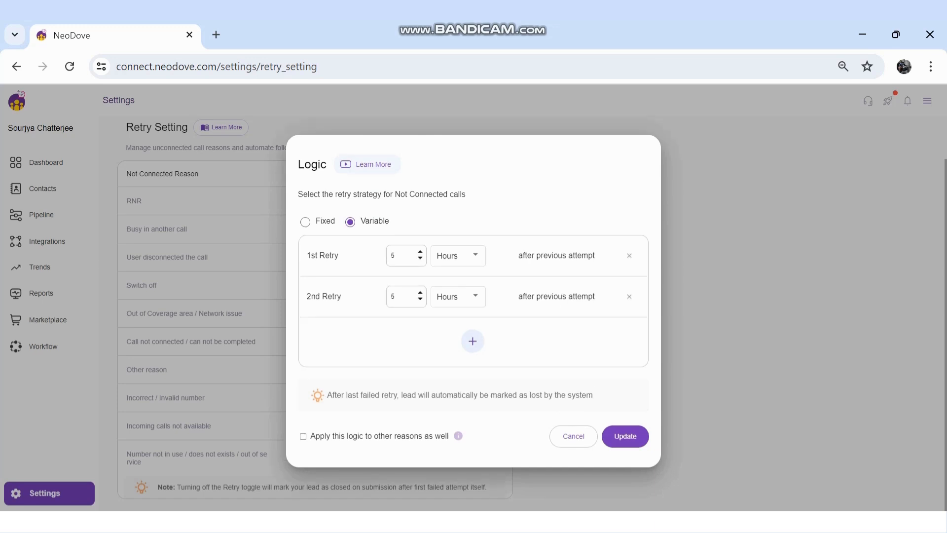
{"action": "left_click", "coordinate": [400, 296]}
{"action": "key", "text": "BackSpace"}
{"action": "type", "text": "1"}
{"action": "key", "text": "Tab"}
{"action": "left_click", "coordinate": [453, 297]}
{"action": "left_click", "coordinate": [450, 321]}
- Add a third retry 2 days after the previous attempt with the logic applied to other reasons, and discard the logic changes
{"action": "left_click", "coordinate": [472, 341]}
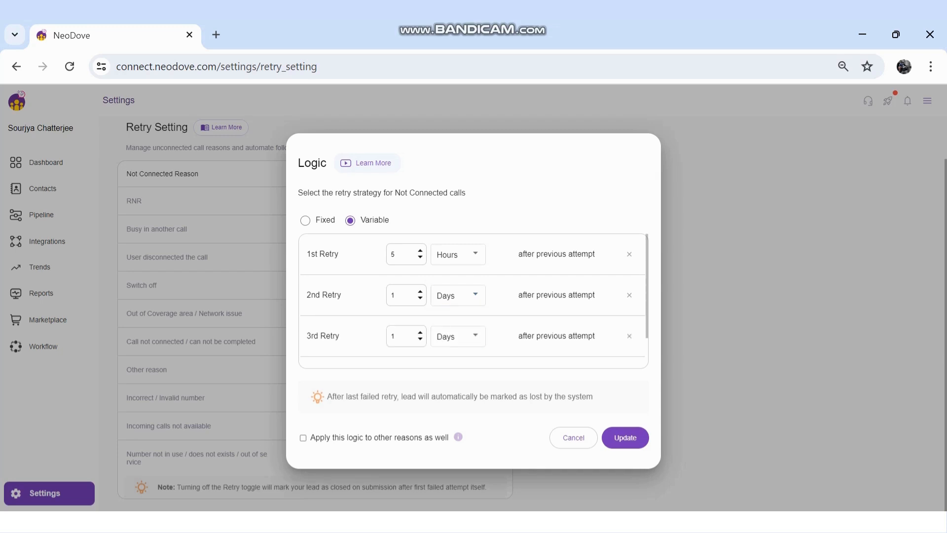
{"action": "left_click", "coordinate": [401, 336]}
{"action": "key", "text": "BackSpace"}
{"action": "type", "text": "2"}
{"action": "left_click", "coordinate": [302, 437]}
{"action": "left_click", "coordinate": [574, 438]}
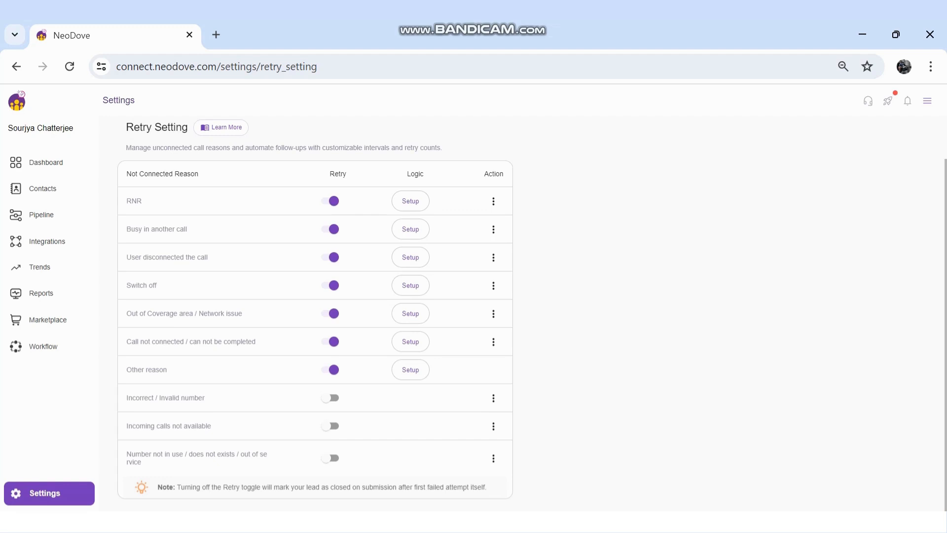